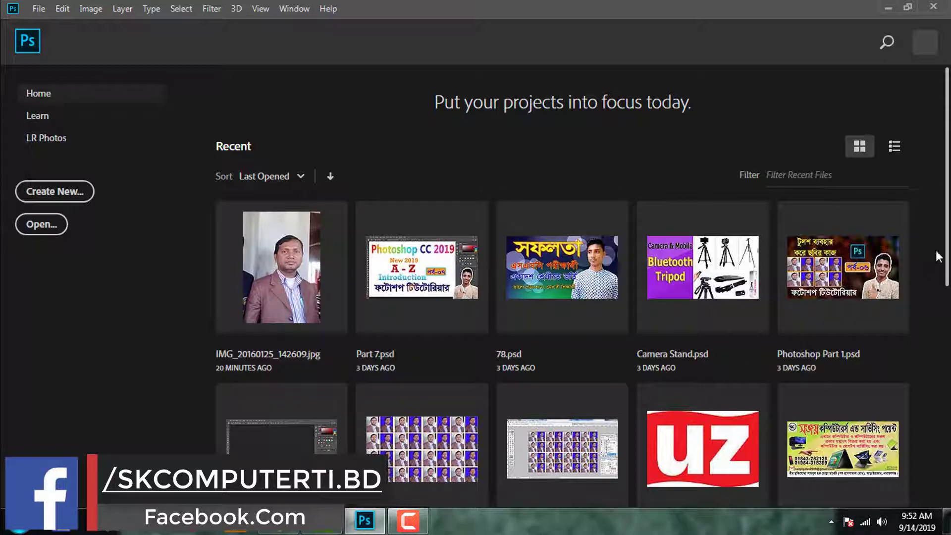
Open IMG_20160125_142609.jpg from the Home screen's Recent files grid
{"action": "left_click_drag", "start_coordinate": [944, 250], "coordinate": [944, 468]}
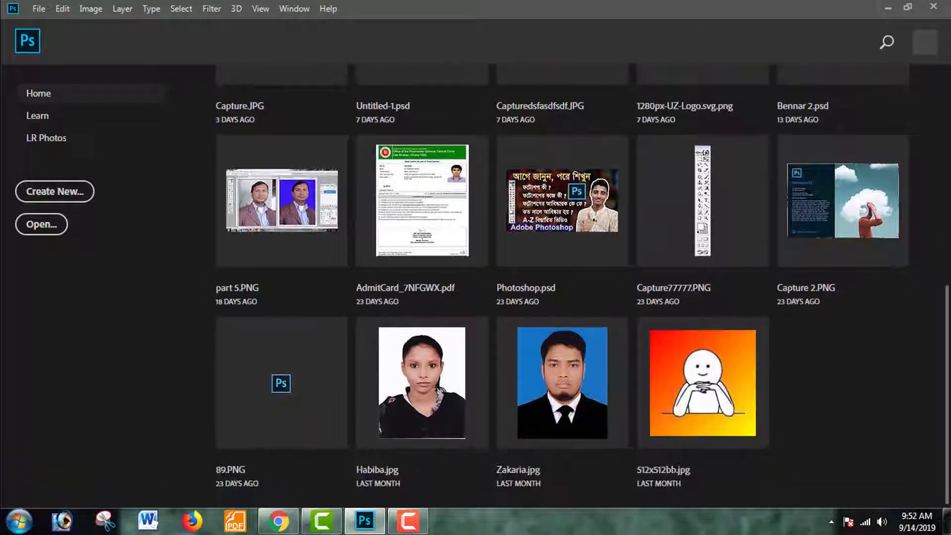
{"action": "scroll", "coordinate": [312, 285], "scroll_direction": "up", "scroll_amount": 10}
{"action": "left_click", "coordinate": [312, 285]}
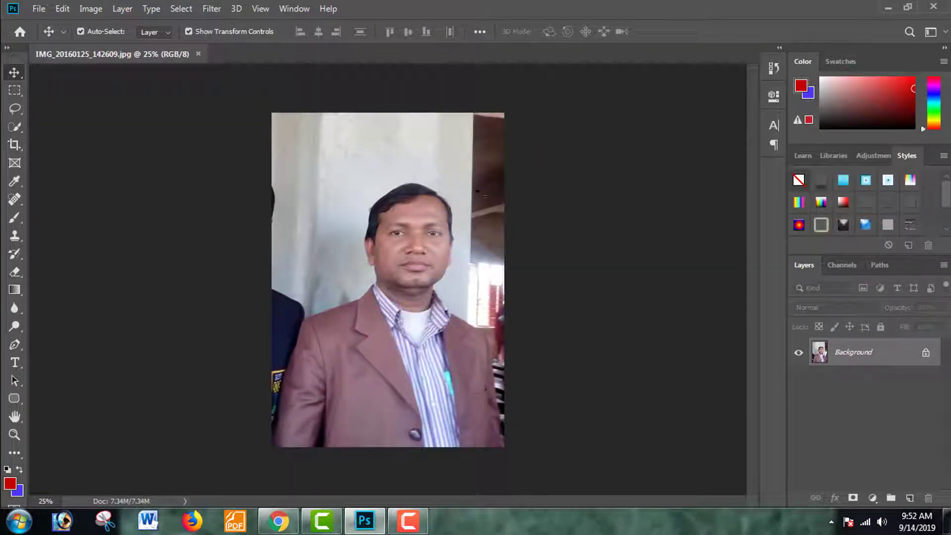
Open the portrait in Filter > Camera Raw Filter
{"action": "left_click", "coordinate": [212, 11]}
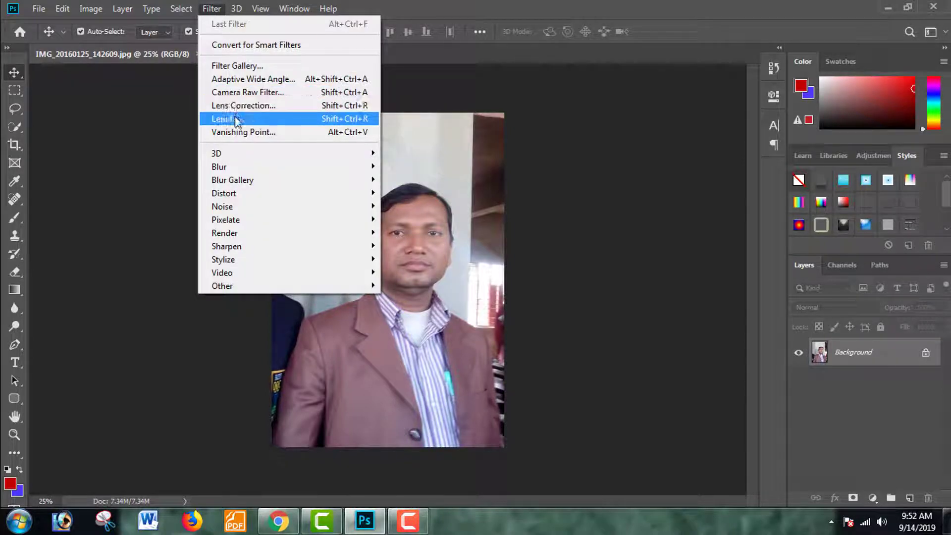
{"action": "left_click", "coordinate": [233, 92]}
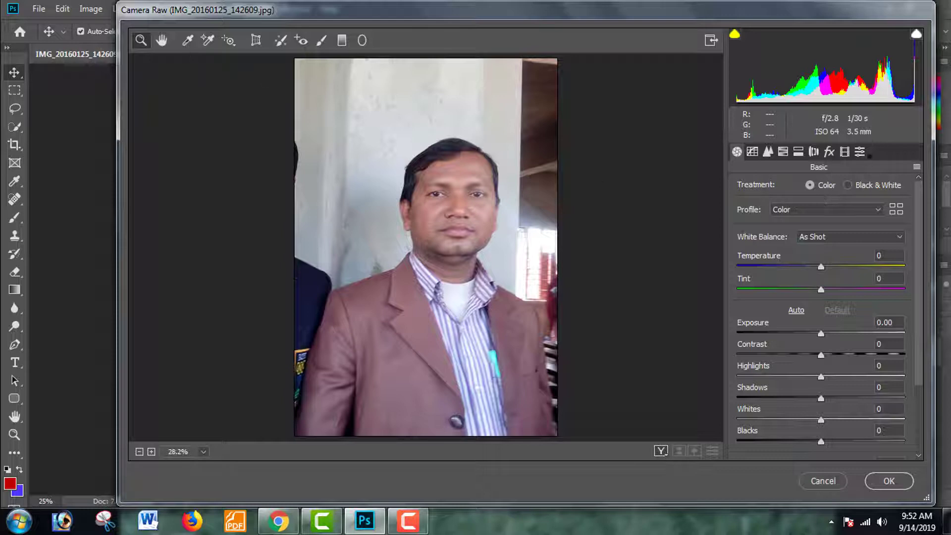
Browse Camera Raw's Curve and Grain preset groups, then switch to Chrome
{"action": "left_click", "coordinate": [862, 153]}
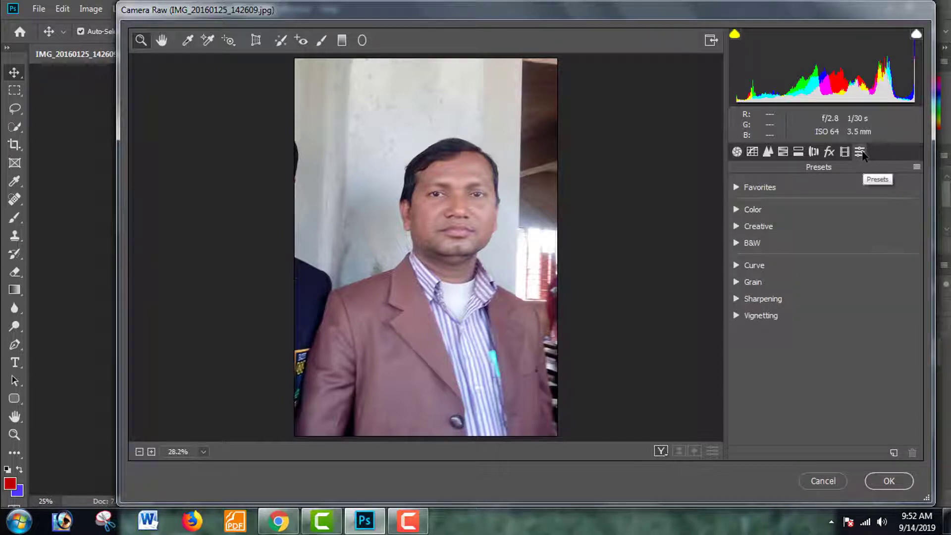
{"action": "left_click", "coordinate": [737, 266]}
{"action": "left_click", "coordinate": [736, 266]}
{"action": "left_click", "coordinate": [737, 282]}
{"action": "left_click", "coordinate": [736, 282]}
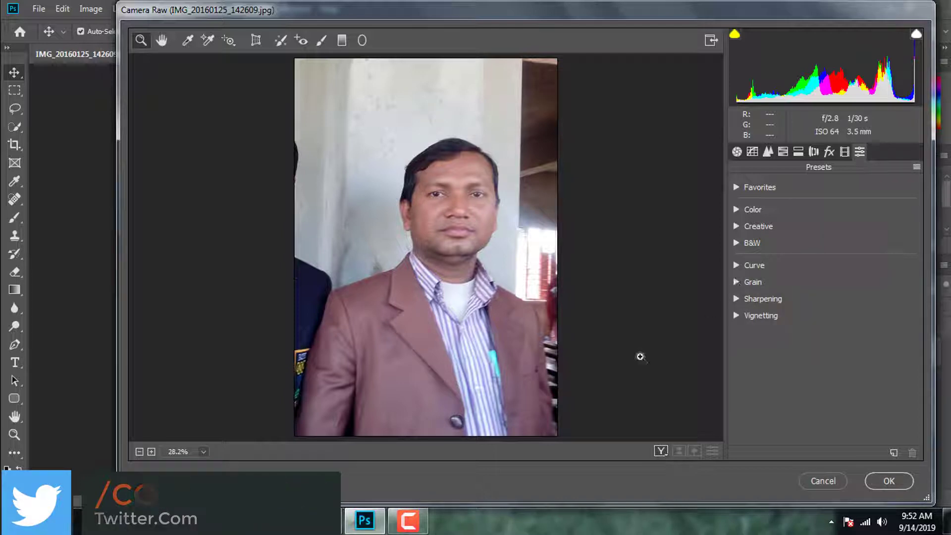
{"action": "left_click", "coordinate": [290, 516]}
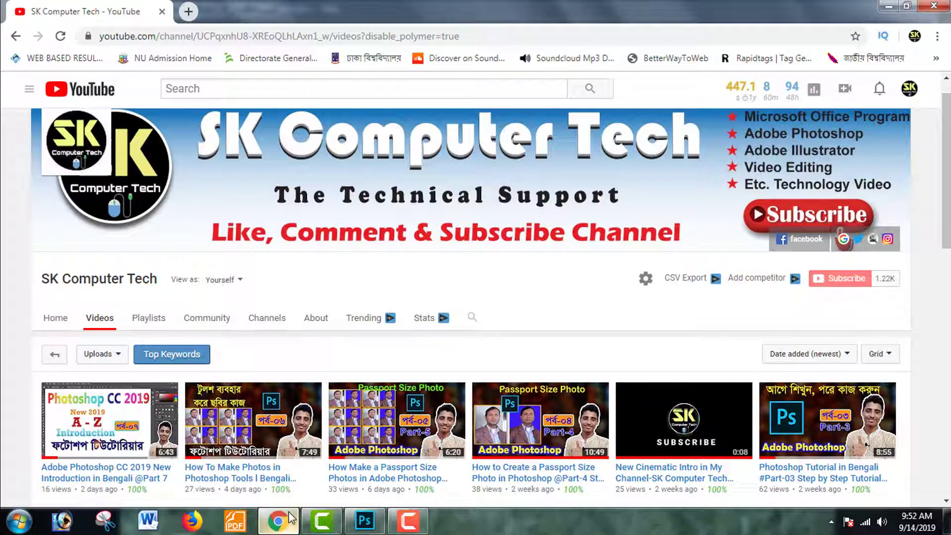
Open the Google homepage in a new Chrome tab
{"action": "left_click", "coordinate": [189, 11]}
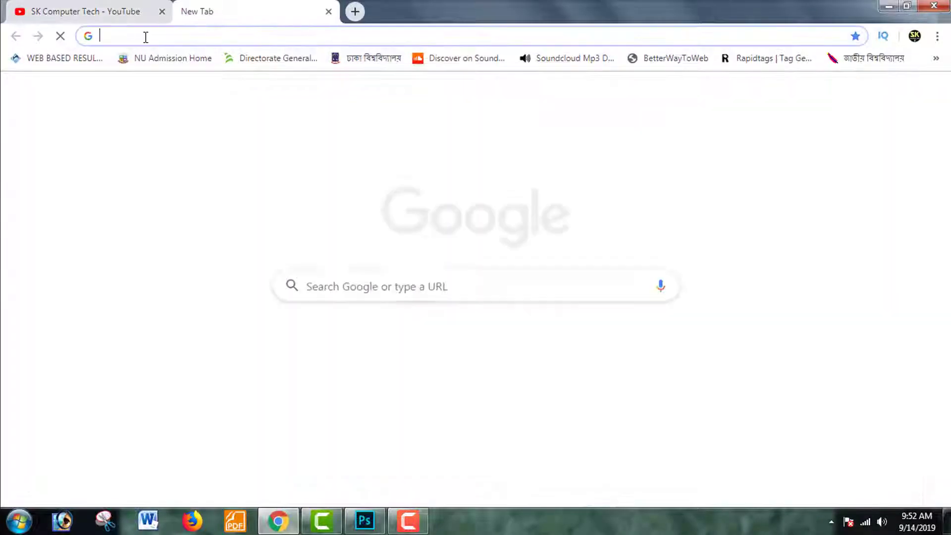
{"action": "type", "text": "g"}
{"action": "key", "text": "Return"}
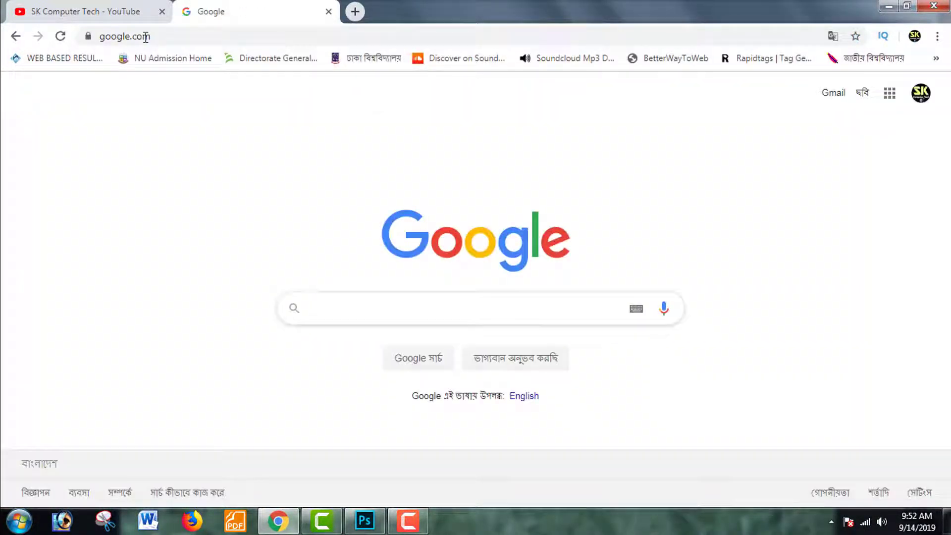
Search Google for 'adobe photoshop cc 2019 presets free download'
{"action": "type", "text": "s"}
{"action": "key", "text": "BackSpace"}
{"action": "type", "text": "ad"}
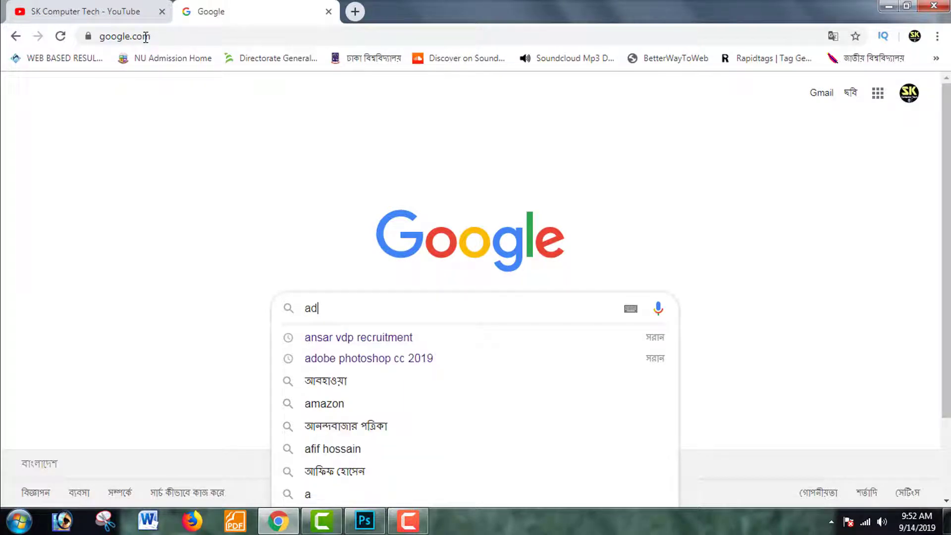
{"action": "type", "text": "obe photoshop cc 2019 cma"}
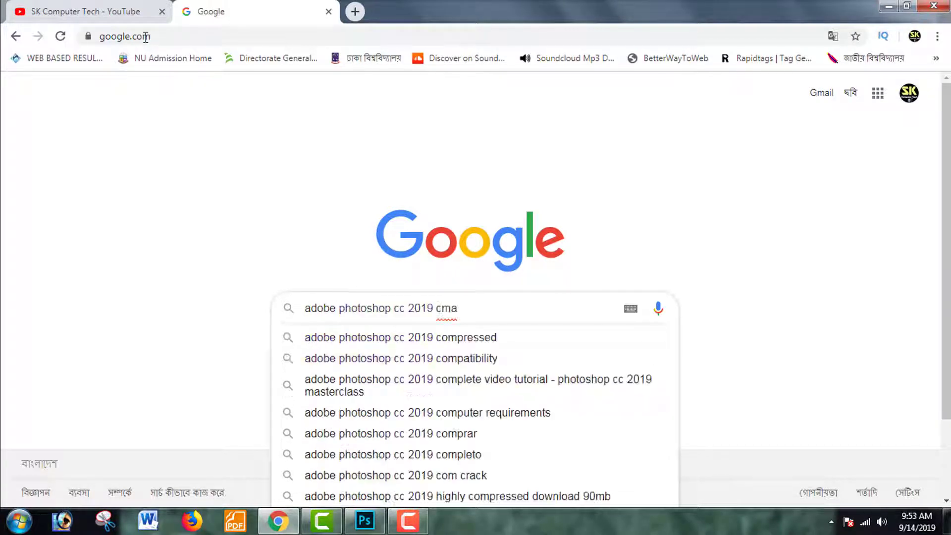
{"action": "key", "text": "BackSpace"}
{"action": "key", "text": "BackSpace"}
{"action": "key", "text": "BackSpace"}
{"action": "type", "text": "amer"}
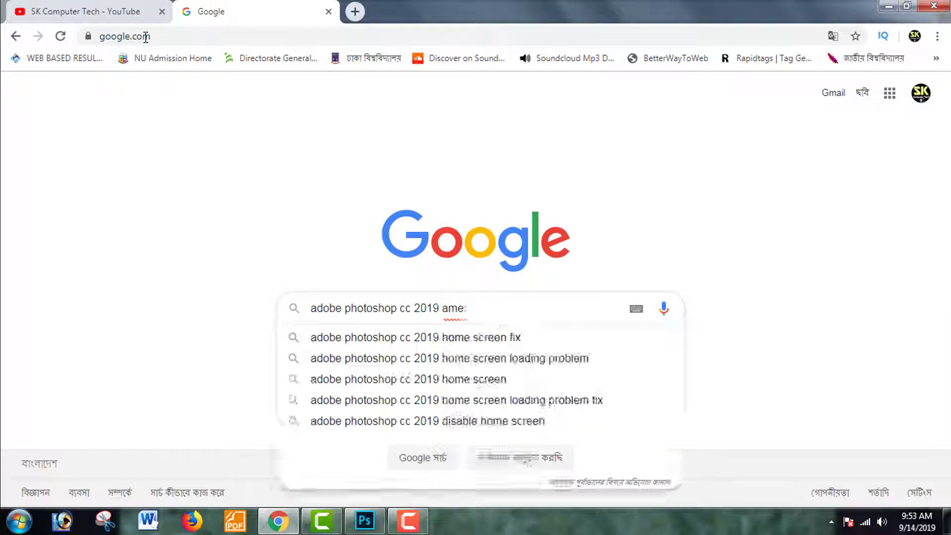
{"action": "key", "text": "BackSpace"}
{"action": "key", "text": "BackSpace"}
{"action": "key", "text": "BackSpace"}
{"action": "key", "text": "BackSpace"}
{"action": "type", "text": "pres"}
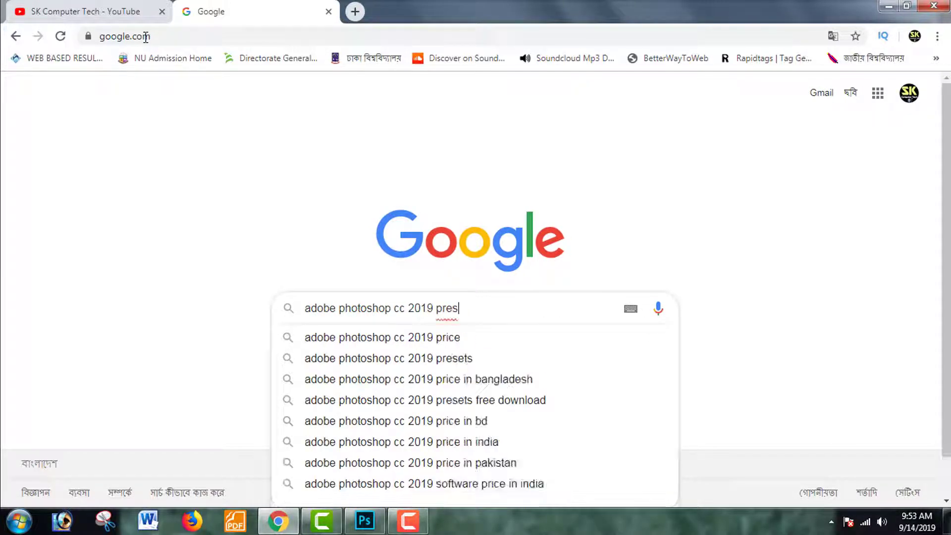
{"action": "type", "text": "ets f"}
{"action": "key", "text": "Down"}
{"action": "key", "text": "Return"}
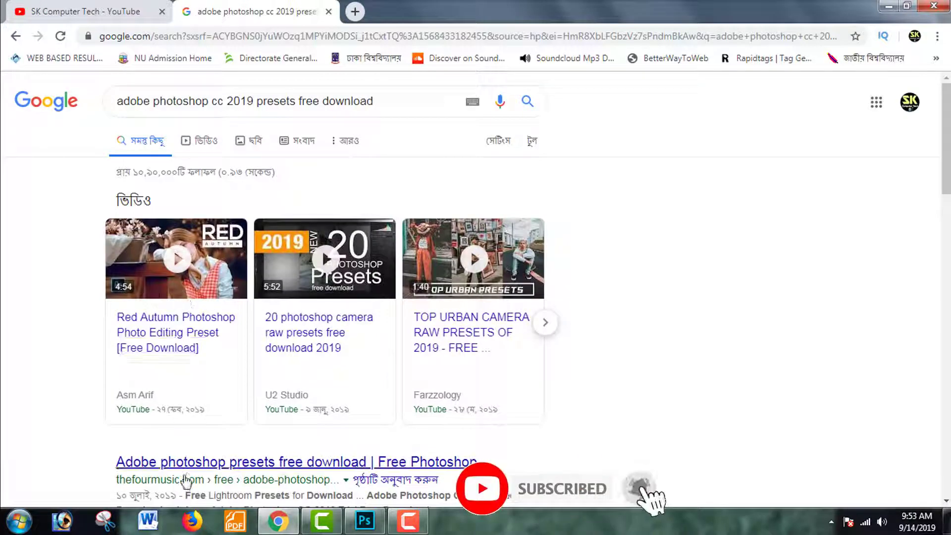
Open and browse the '180 FREE Photoshop Actions' search result
{"action": "scroll", "coordinate": [333, 470], "scroll_direction": "down", "scroll_amount": 4}
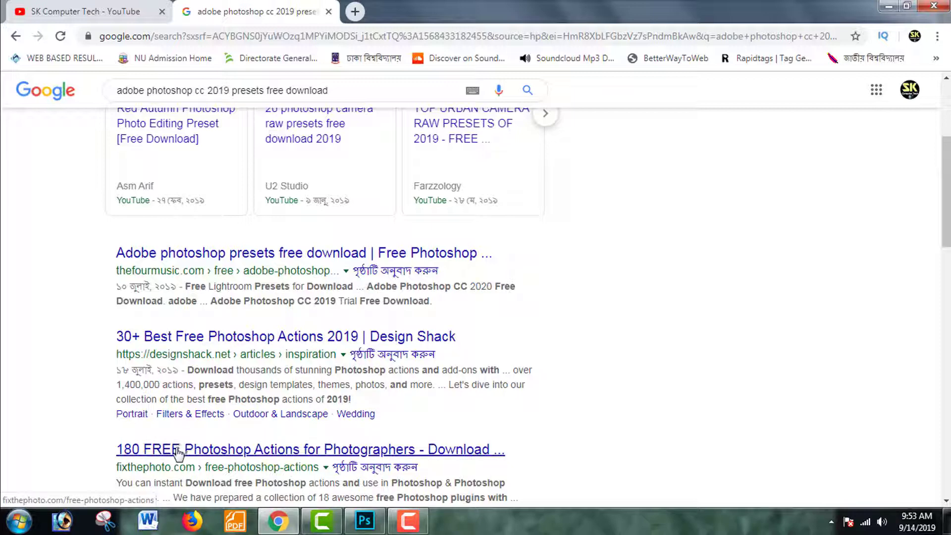
{"action": "left_click", "coordinate": [296, 452]}
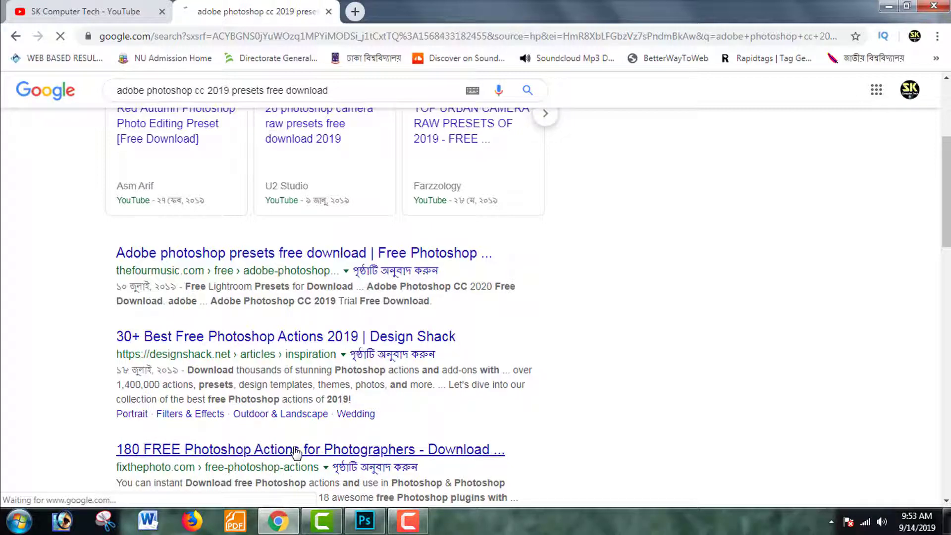
{"action": "scroll", "coordinate": [272, 421], "scroll_direction": "down", "scroll_amount": 1}
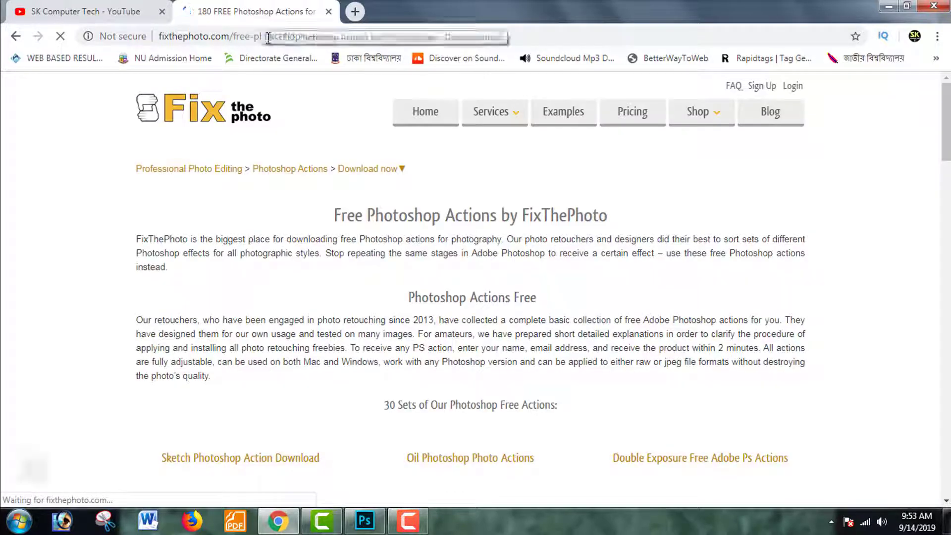
{"action": "scroll", "coordinate": [278, 132], "scroll_direction": "down", "scroll_amount": 5}
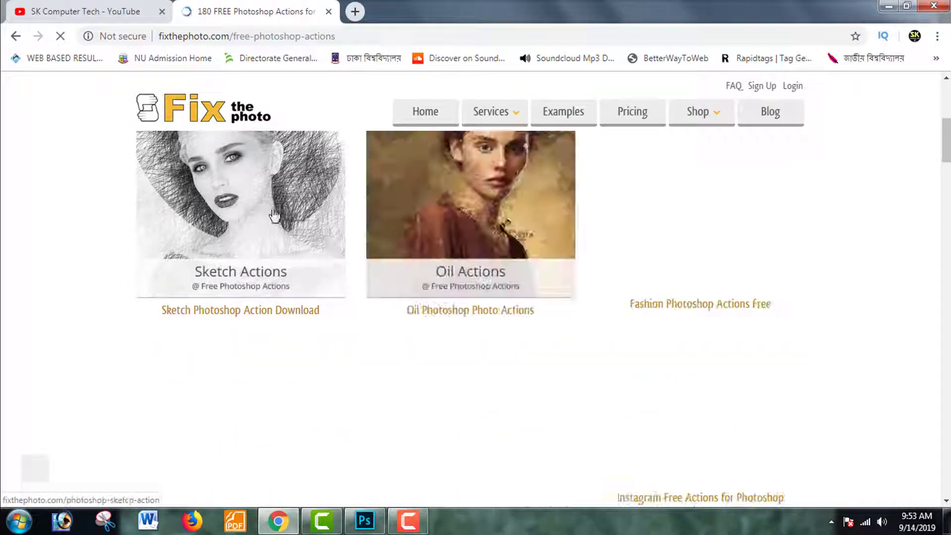
{"action": "scroll", "coordinate": [674, 242], "scroll_direction": "down", "scroll_amount": 3}
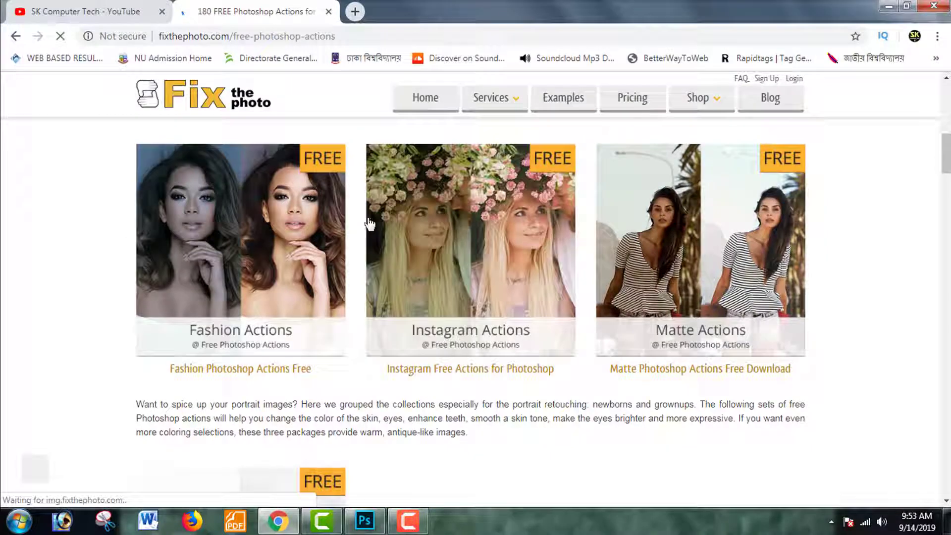
{"action": "scroll", "coordinate": [369, 224], "scroll_direction": "up", "scroll_amount": 12}
{"action": "scroll", "coordinate": [358, 353], "scroll_direction": "down", "scroll_amount": 3}
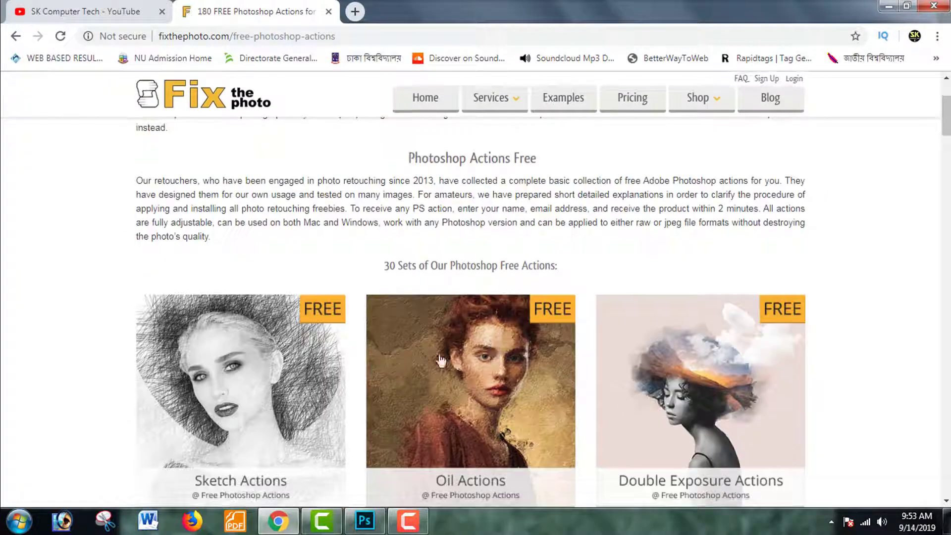
{"action": "scroll", "coordinate": [782, 368], "scroll_direction": "down", "scroll_amount": 15}
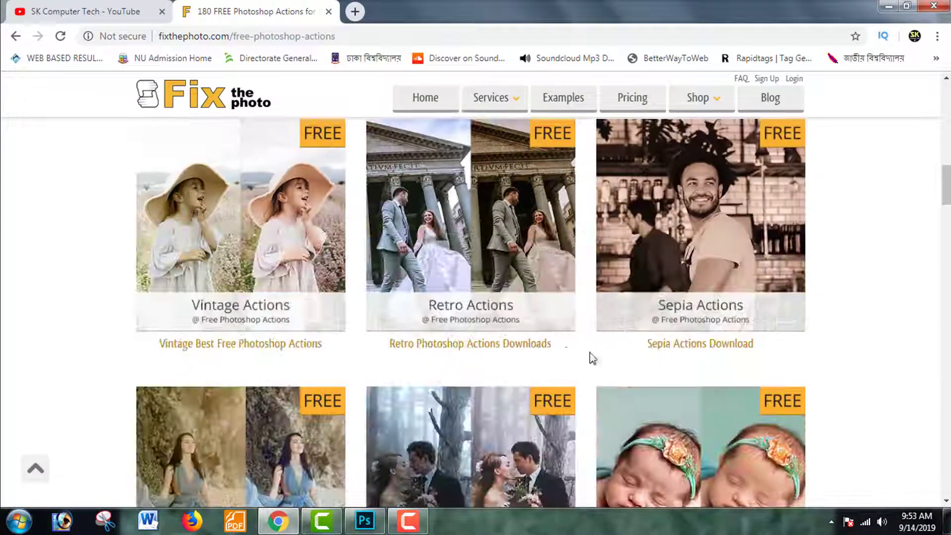
{"action": "scroll", "coordinate": [495, 346], "scroll_direction": "down", "scroll_amount": 2}
Return to the results and open the Download Luts & Presets For Photoshop CC 2019 page
{"action": "left_click", "coordinate": [16, 36]}
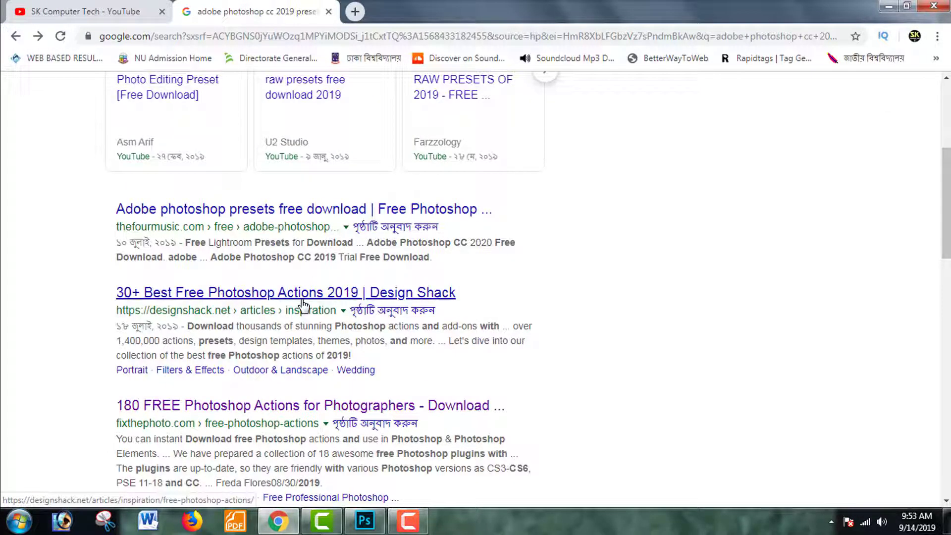
{"action": "scroll", "coordinate": [298, 308], "scroll_direction": "down", "scroll_amount": 5}
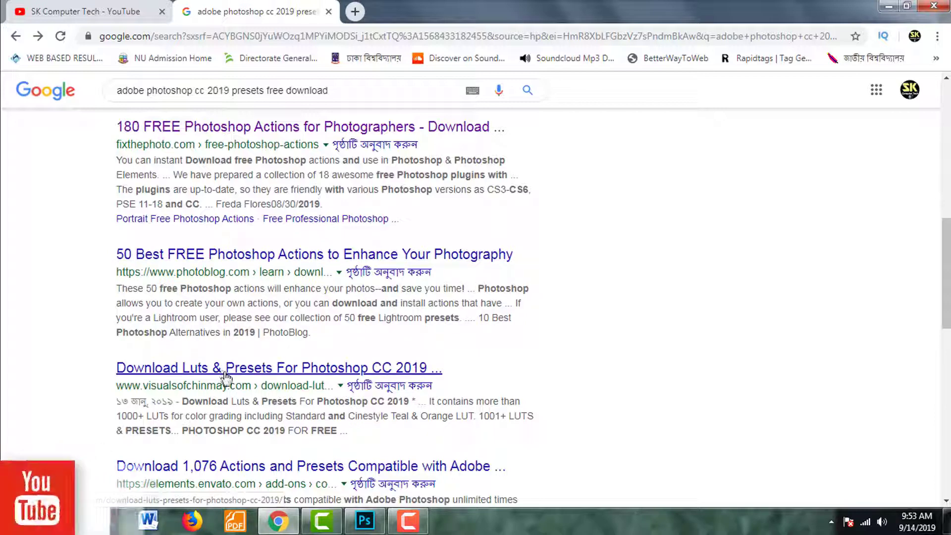
{"action": "left_click", "coordinate": [263, 368]}
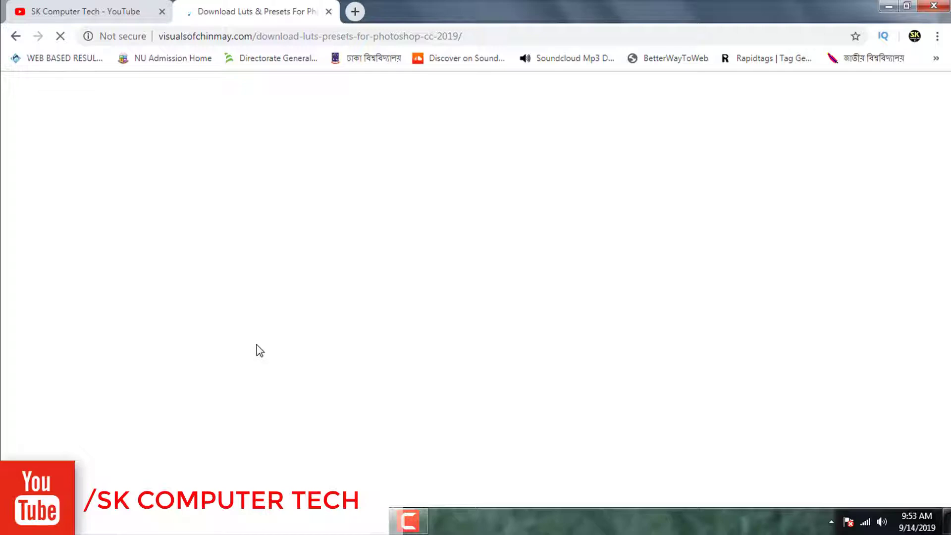
Minimize Chrome, cancel the Camera Raw window, and minimize Photoshop
{"action": "left_click", "coordinate": [887, 6]}
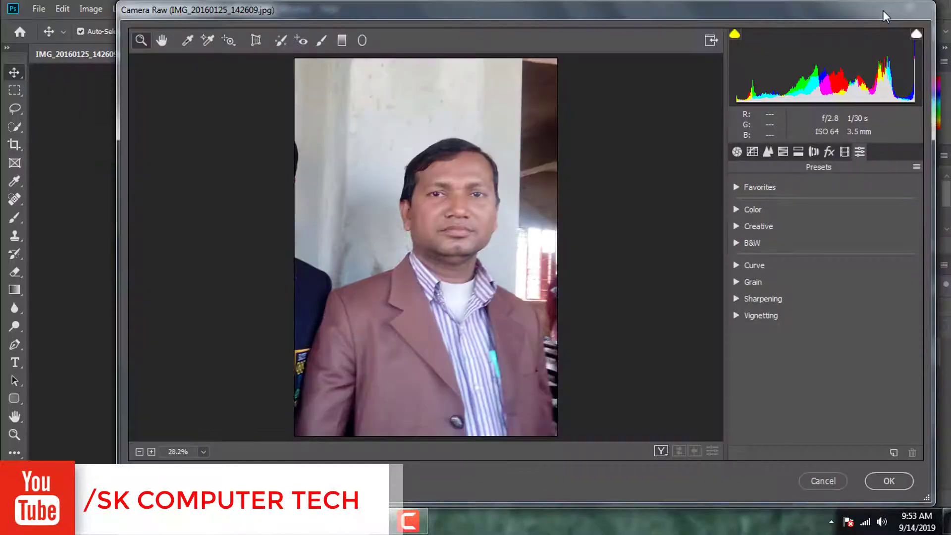
{"action": "left_click", "coordinate": [823, 481]}
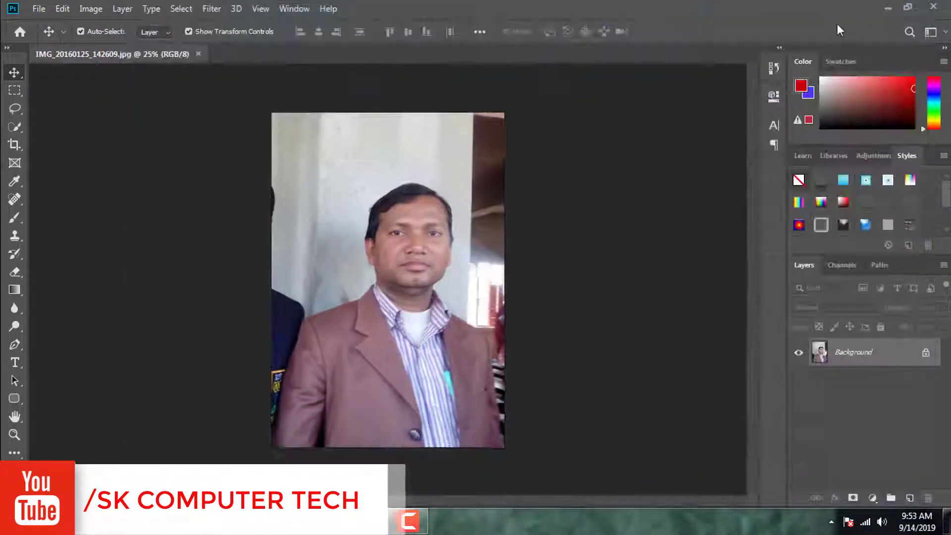
{"action": "left_click", "coordinate": [890, 6]}
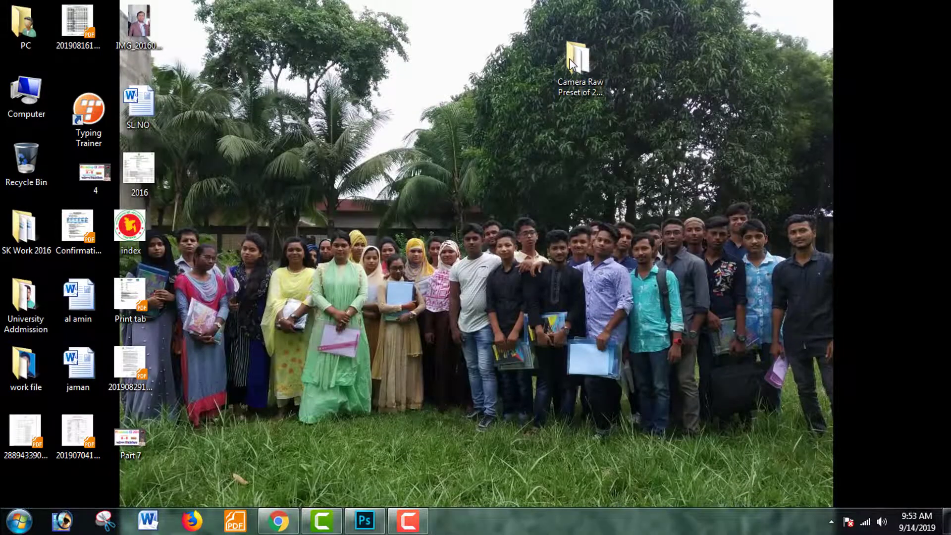
View the 243 XMP files in the Camera Raw Preset of 2019 folder, then close it
{"action": "double_click", "coordinate": [574, 60]}
{"action": "left_click_drag", "start_coordinate": [946, 94], "coordinate": [947, 63]}
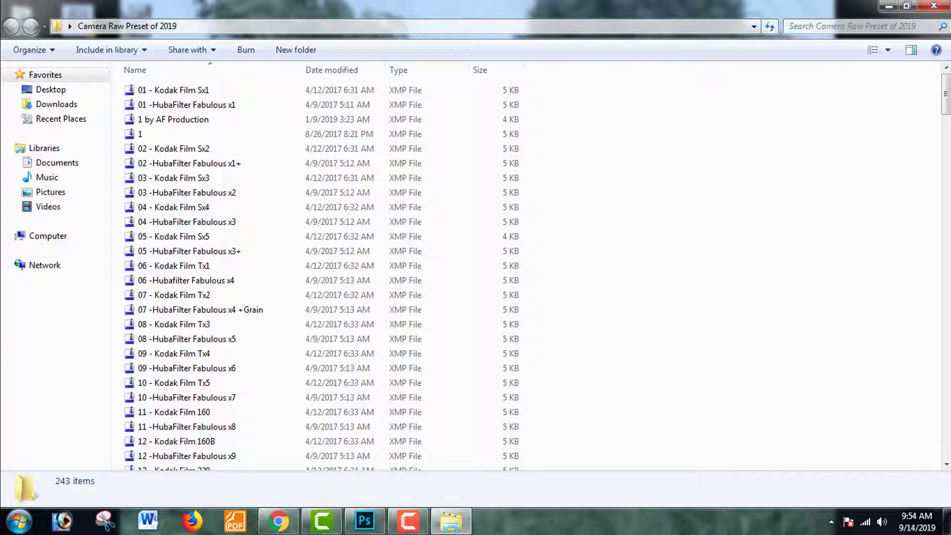
{"action": "left_click", "coordinate": [935, 7]}
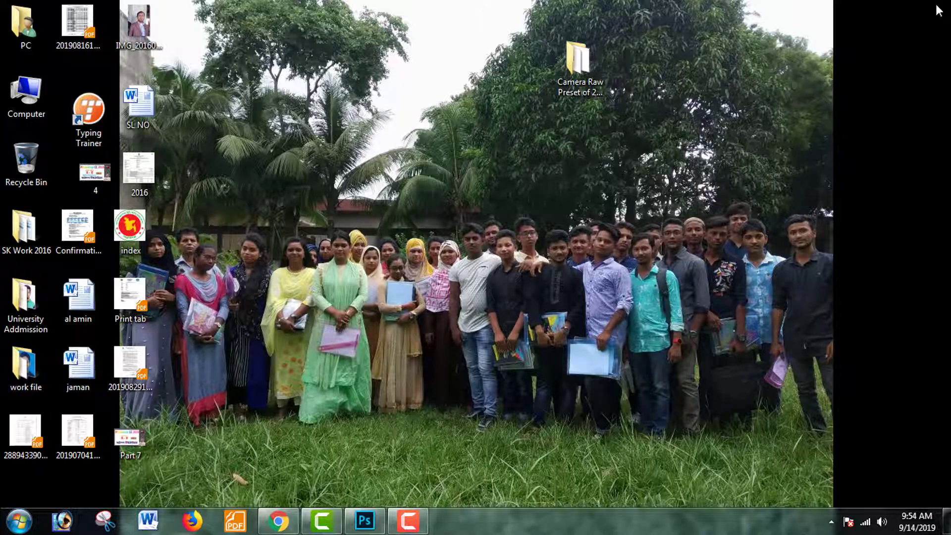
Close the portrait document and quit Photoshop
{"action": "left_click", "coordinate": [365, 520]}
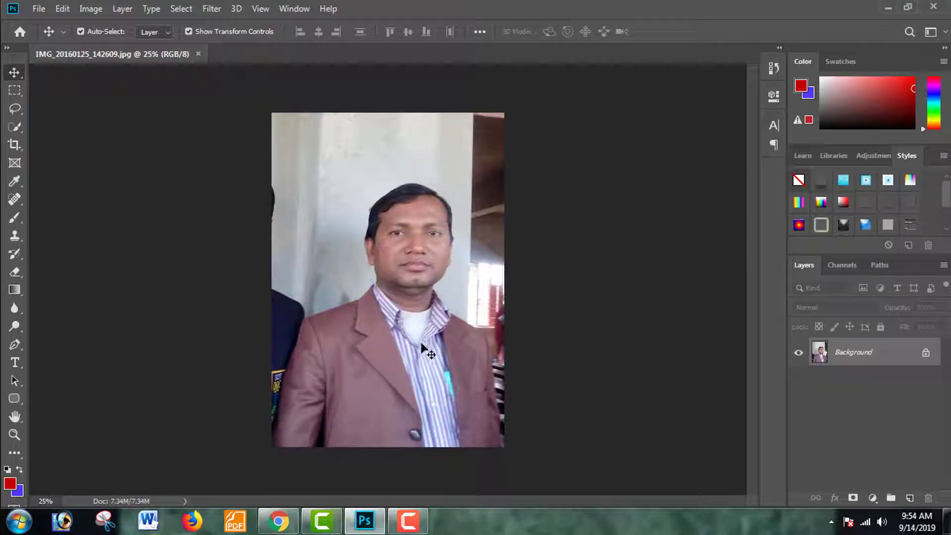
{"action": "left_click", "coordinate": [933, 7]}
{"action": "left_click", "coordinate": [934, 7]}
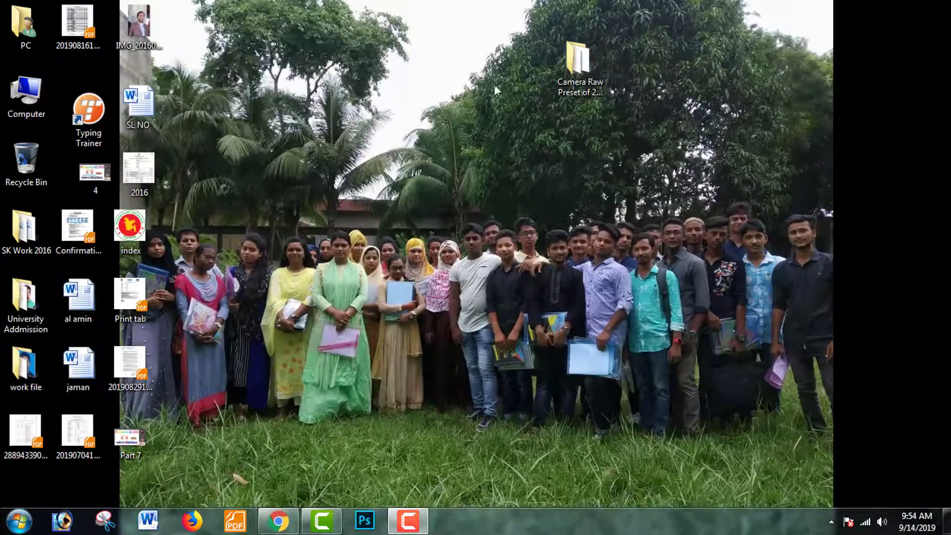
Refresh the desktop, then reopen and close the preset folder
{"action": "right_click", "coordinate": [419, 76]}
{"action": "left_click", "coordinate": [472, 119]}
{"action": "double_click", "coordinate": [595, 65]}
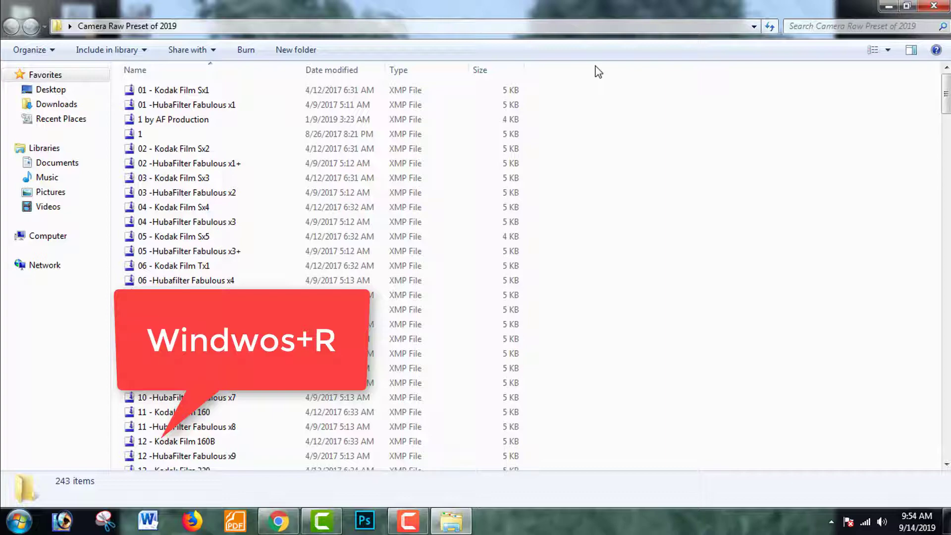
{"action": "left_click", "coordinate": [934, 6]}
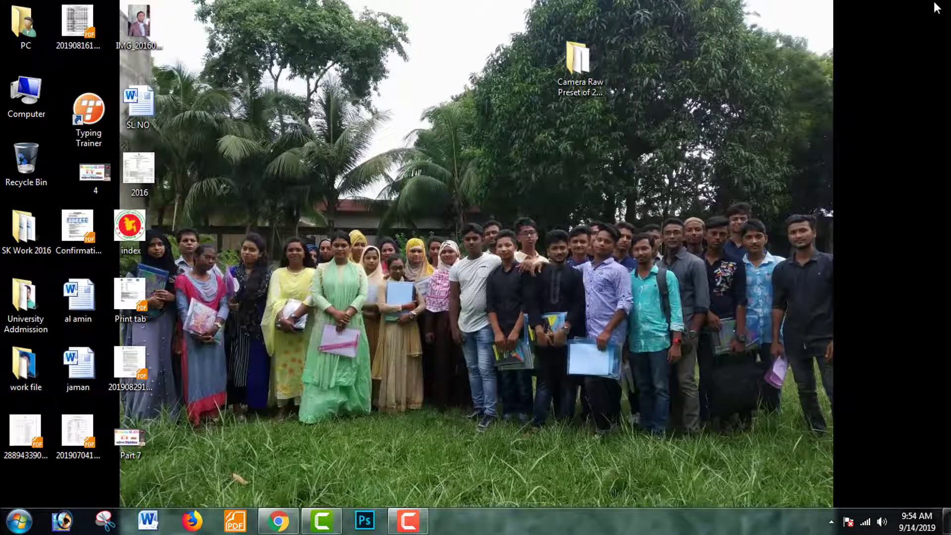
Minimize the browser and run %appdata% from the Run dialog
{"action": "key", "text": "alt+Tab"}
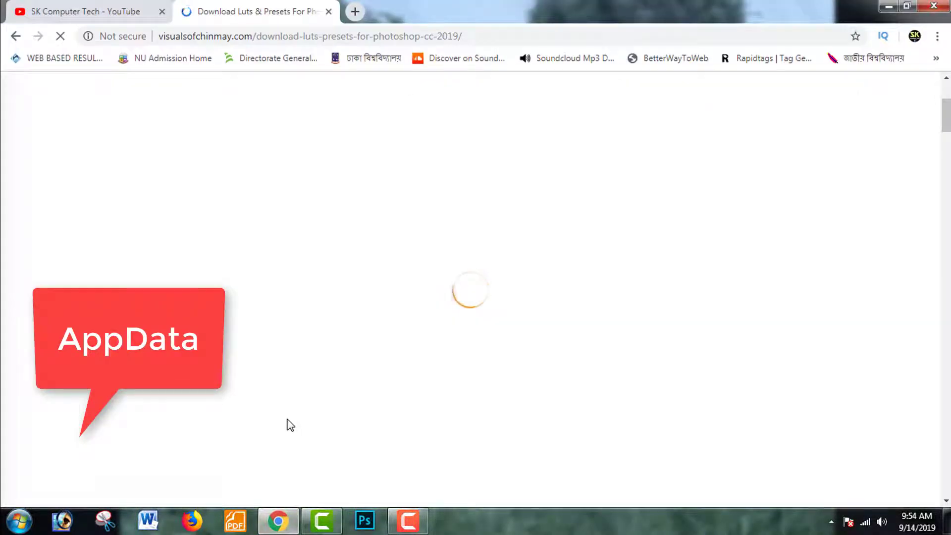
{"action": "left_click", "coordinate": [888, 6]}
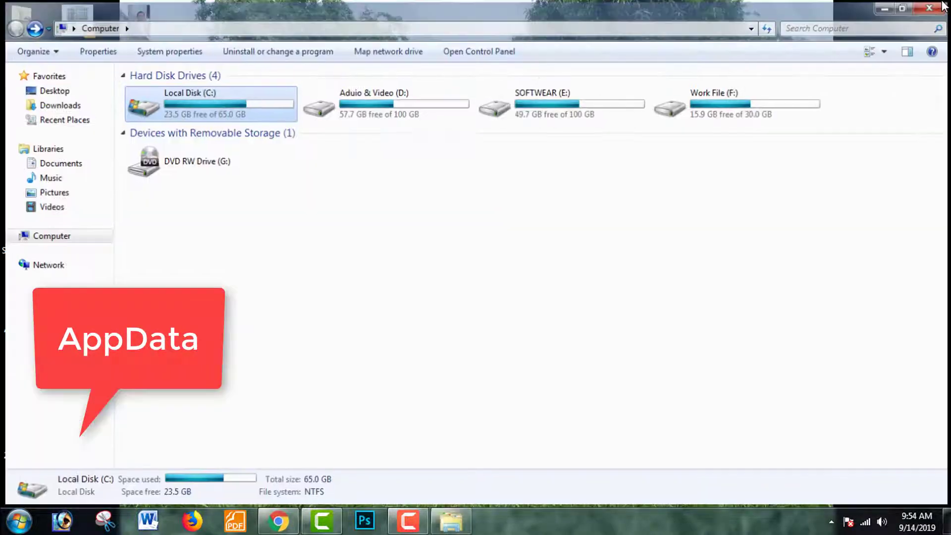
{"action": "left_click", "coordinate": [941, 6]}
{"action": "key", "text": "super+r"}
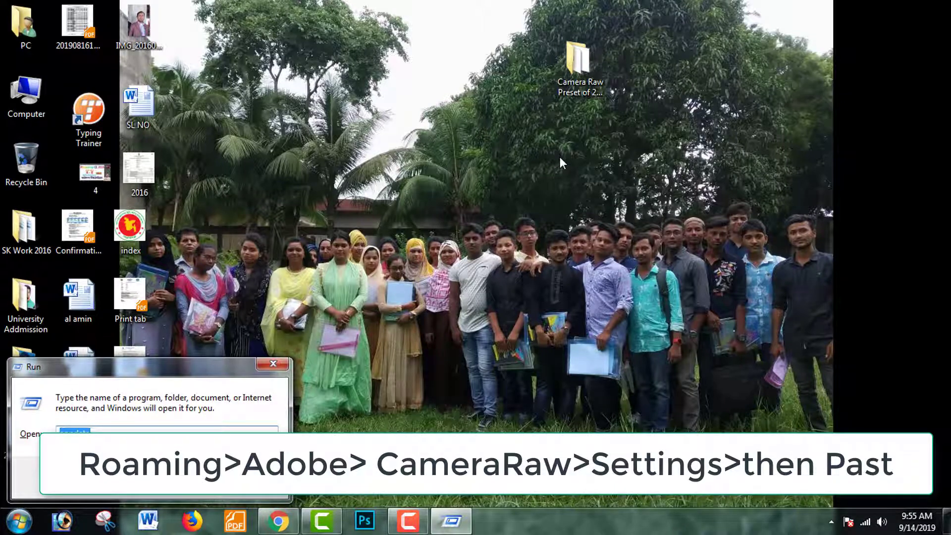
{"action": "type", "text": "%"}
{"action": "key", "text": "Return"}
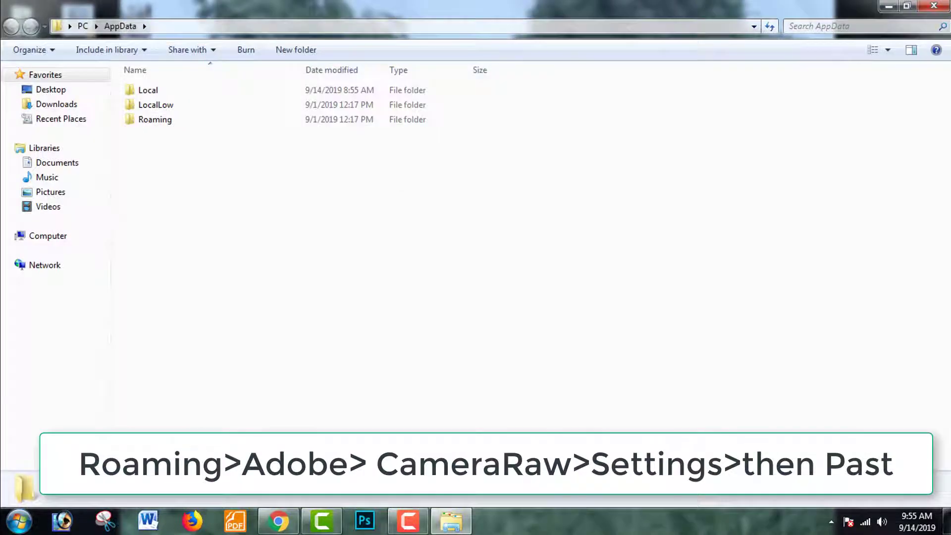
Navigate to Roaming > Adobe > CameraRaw > Settings
{"action": "double_click", "coordinate": [150, 122]}
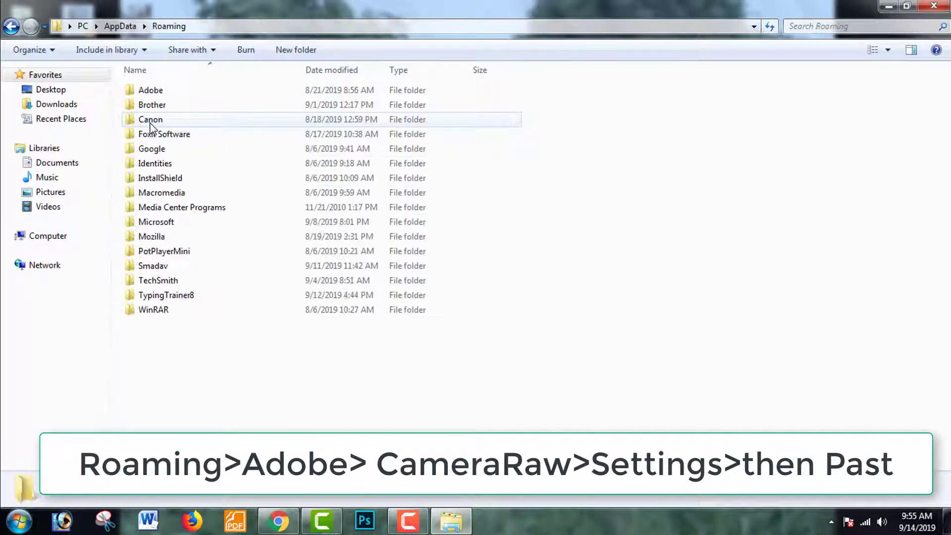
{"action": "double_click", "coordinate": [142, 92]}
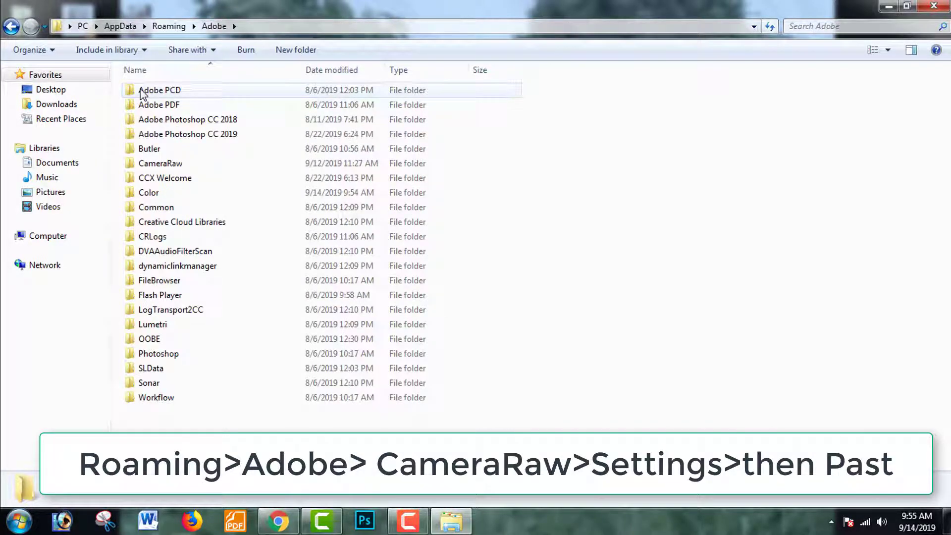
{"action": "double_click", "coordinate": [150, 165]}
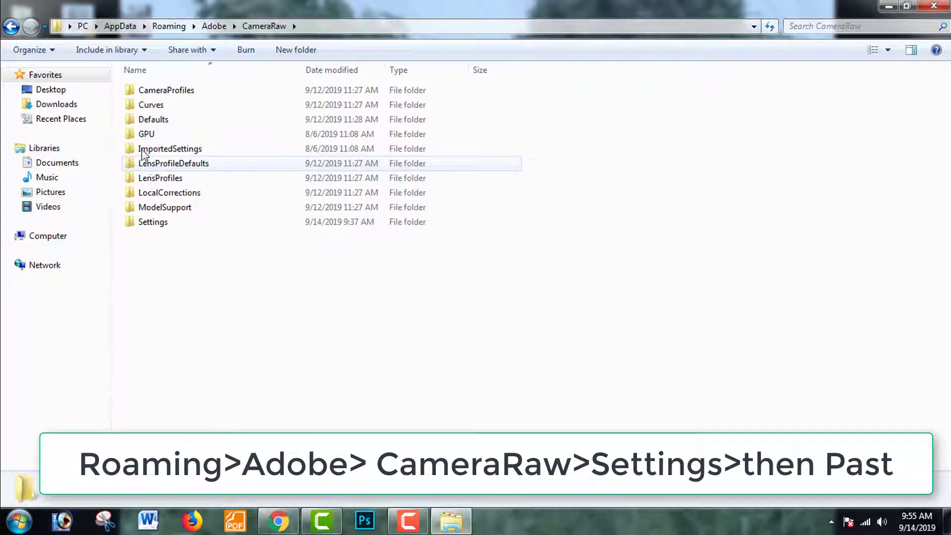
{"action": "left_click", "coordinate": [155, 226]}
{"action": "double_click", "coordinate": [157, 227]}
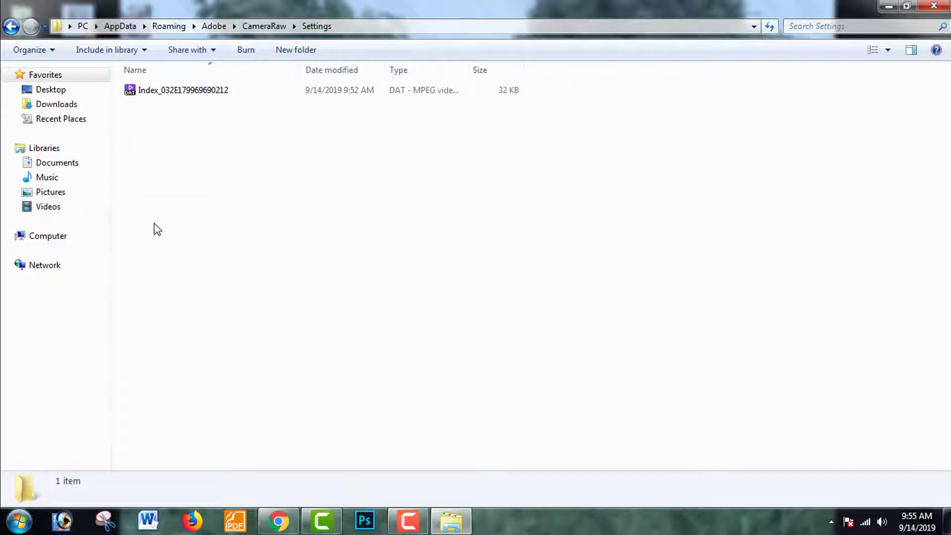
Restore the Settings window, move it left, and open the Camera Raw Preset of 2019 folder
{"action": "double_click", "coordinate": [811, 11]}
{"action": "left_click_drag", "start_coordinate": [587, 52], "coordinate": [327, 80]}
{"action": "double_click", "coordinate": [578, 60]}
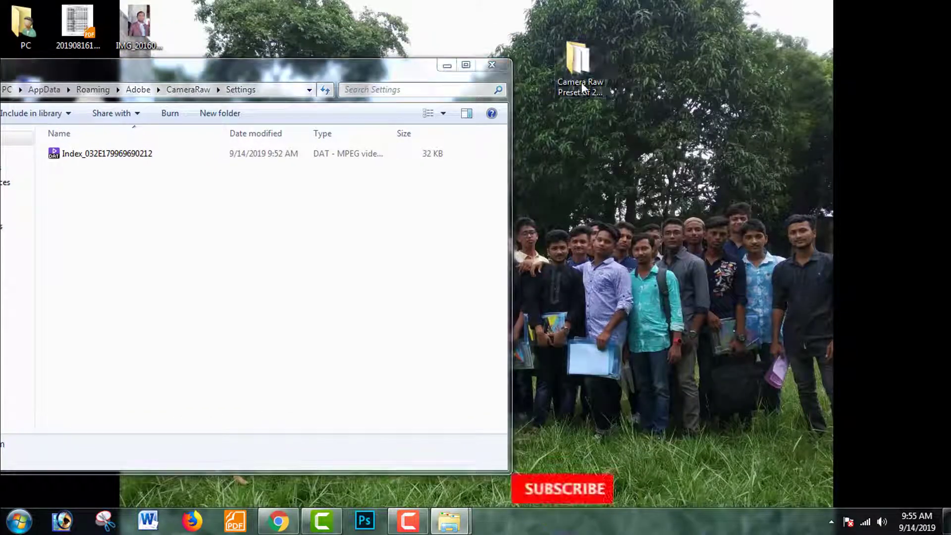
Select all 243 XMP preset files and copy them
{"action": "scroll", "coordinate": [472, 197], "scroll_direction": "down", "scroll_amount": 1}
{"action": "scroll", "coordinate": [471, 197], "scroll_direction": "up", "scroll_amount": 1}
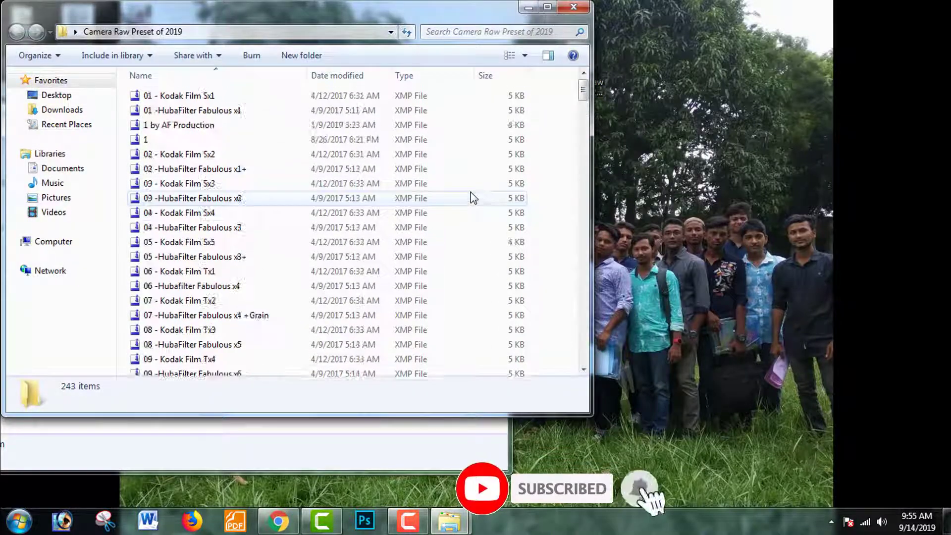
{"action": "left_click", "coordinate": [252, 184]}
{"action": "key", "text": "ctrl+a"}
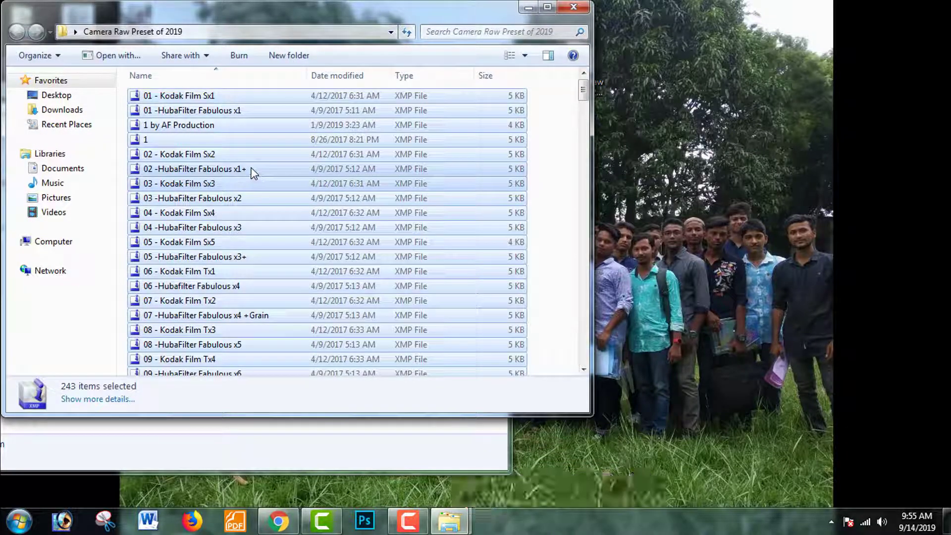
{"action": "right_click", "coordinate": [259, 184]}
{"action": "left_click", "coordinate": [283, 307]}
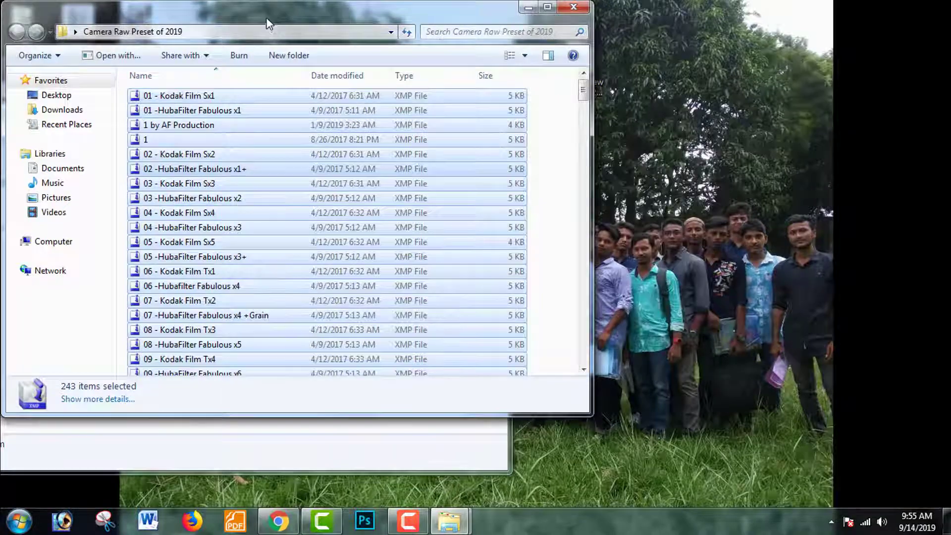
Paste the presets into the CameraRaw Settings folder and close both Explorer windows
{"action": "left_click_drag", "start_coordinate": [268, 22], "coordinate": [577, 19]}
{"action": "left_click", "coordinate": [202, 247]}
{"action": "right_click", "coordinate": [189, 237]}
{"action": "left_click", "coordinate": [225, 331]}
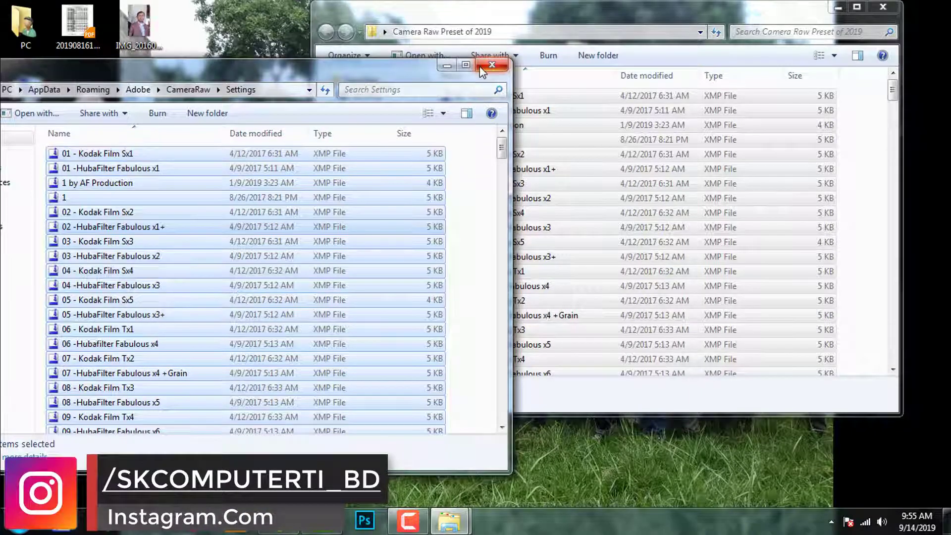
{"action": "left_click", "coordinate": [492, 65]}
{"action": "left_click", "coordinate": [891, 8]}
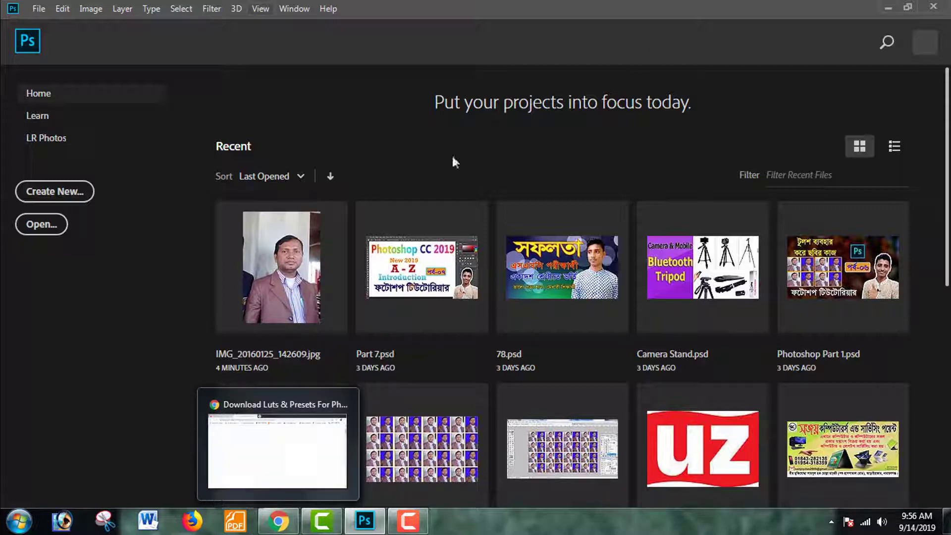
Reopen IMG_20160125_142609.jpg from Recent and apply the Camera Raw Filter to it
{"action": "left_click", "coordinate": [319, 248]}
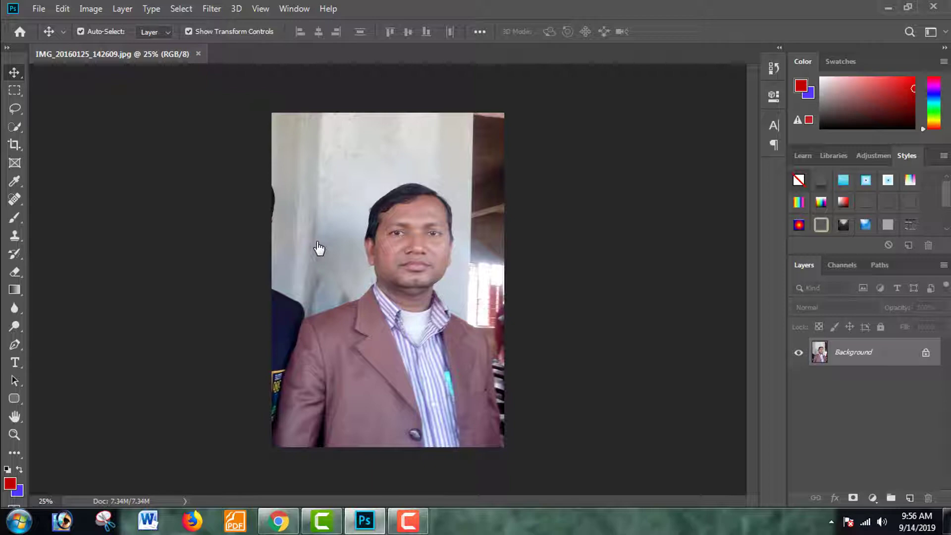
{"action": "left_click", "coordinate": [218, 13]}
{"action": "key", "text": "Right"}
{"action": "key", "text": "Left"}
{"action": "left_click", "coordinate": [222, 94]}
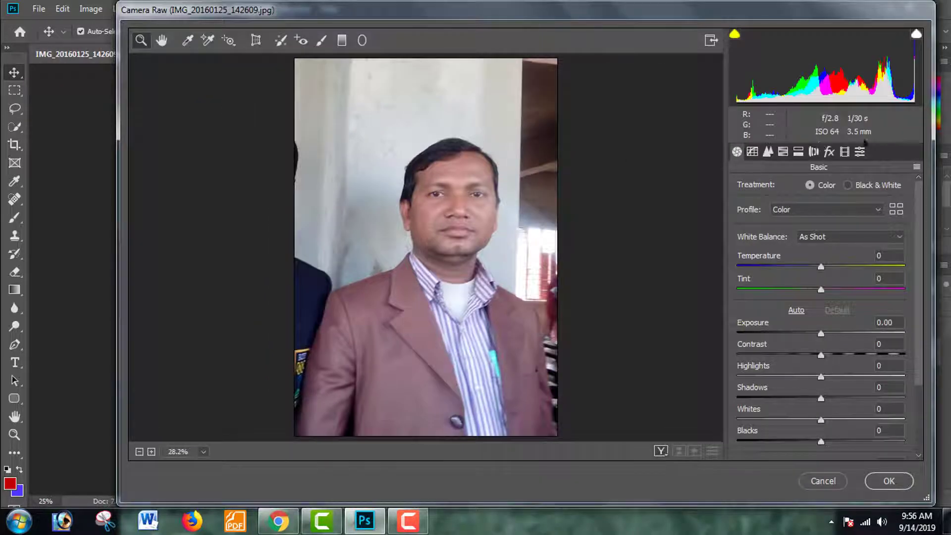
Browse the imported User Presets in the Presets list, cancel Camera Raw, and close the portrait
{"action": "left_click", "coordinate": [860, 151]}
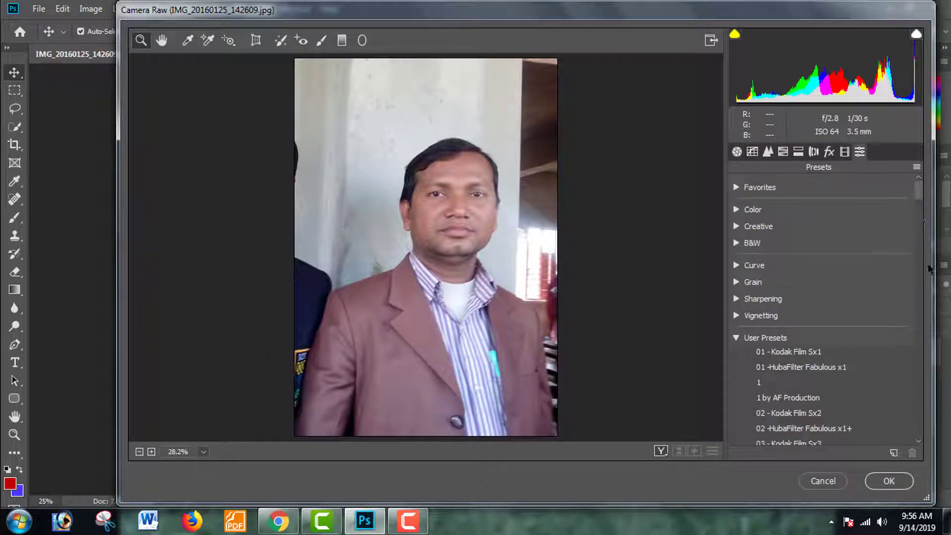
{"action": "mouse_move", "coordinate": [920, 192]}
{"action": "left_mouse_down"}
{"action": "mouse_move", "coordinate": [920, 284]}
{"action": "mouse_move", "coordinate": [920, 183]}
{"action": "left_mouse_up"}
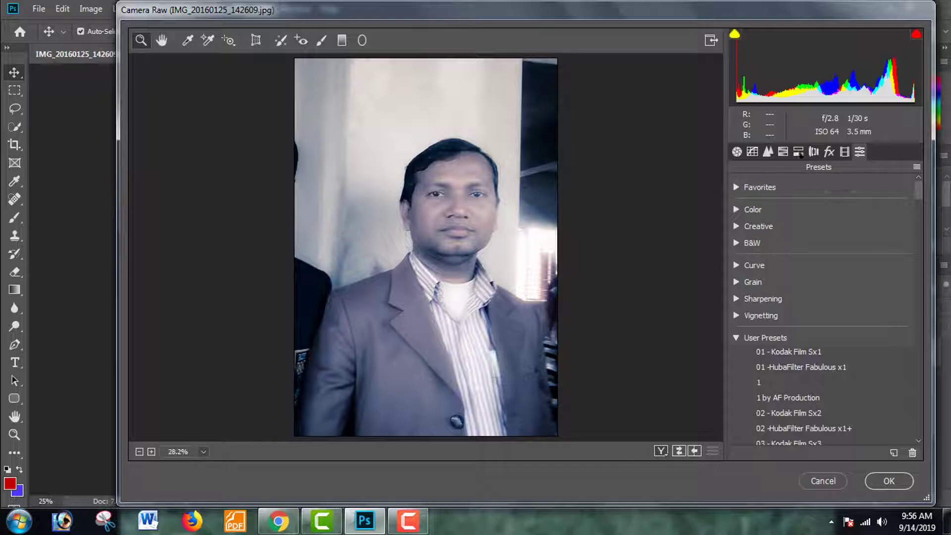
{"action": "left_click", "coordinate": [825, 483]}
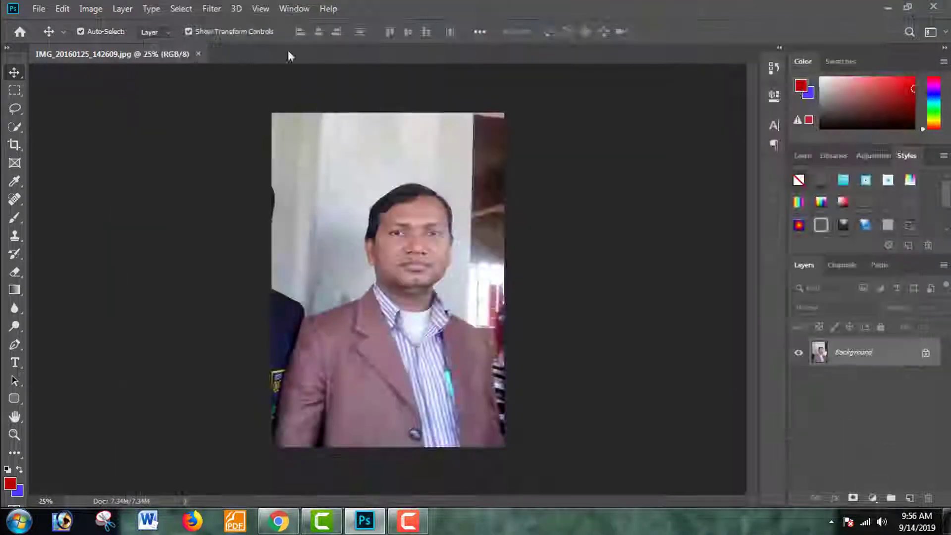
{"action": "left_click", "coordinate": [199, 54]}
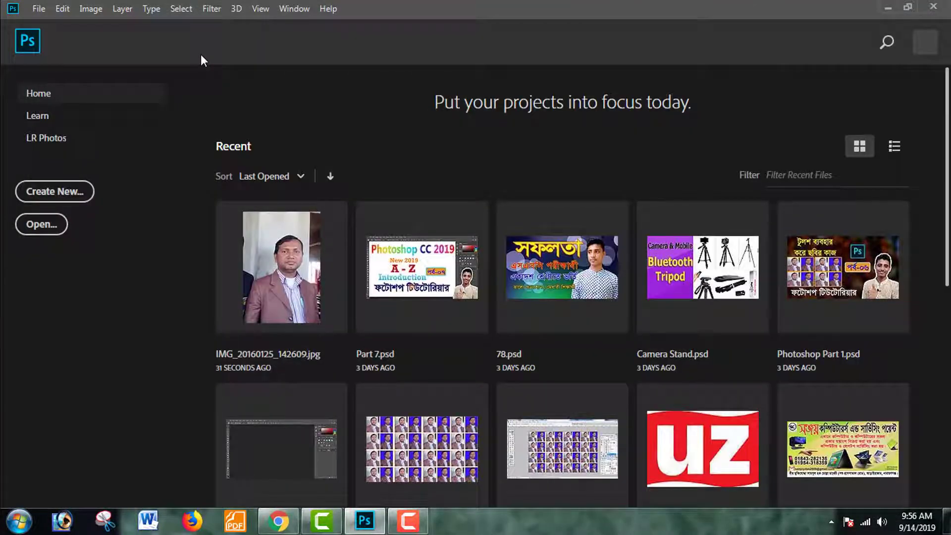